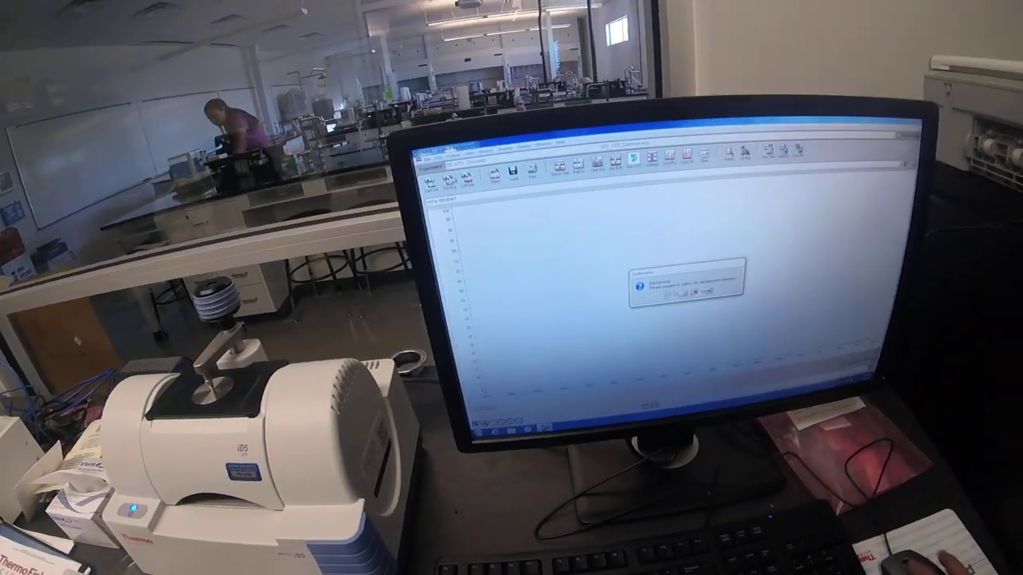
- Confirm the background collection prompt so the background scan runs and displays
{"action": "left_click", "coordinate": [679, 293]}
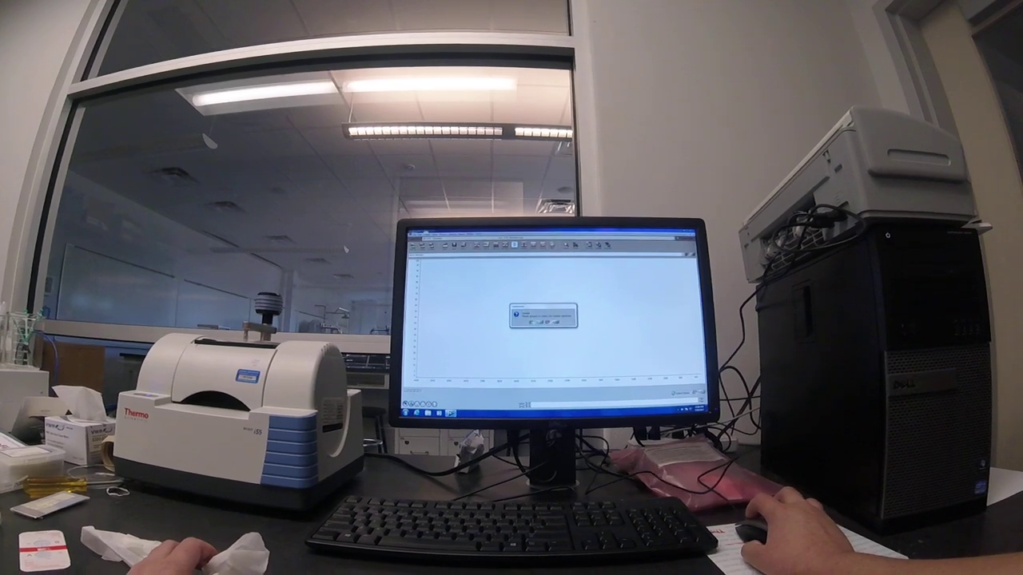
- Confirm the sample preparation message so the solid sample scan runs to completion
{"action": "left_click", "coordinate": [534, 313]}
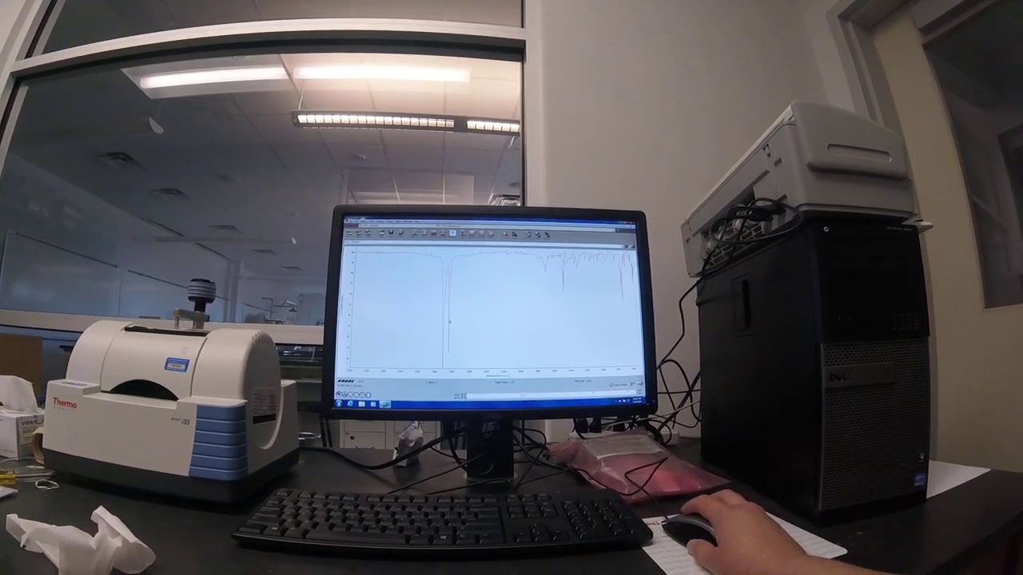
- Bring up the displayed-spectra options and dismiss them without changing the plot
{"action": "left_click", "coordinate": [353, 229]}
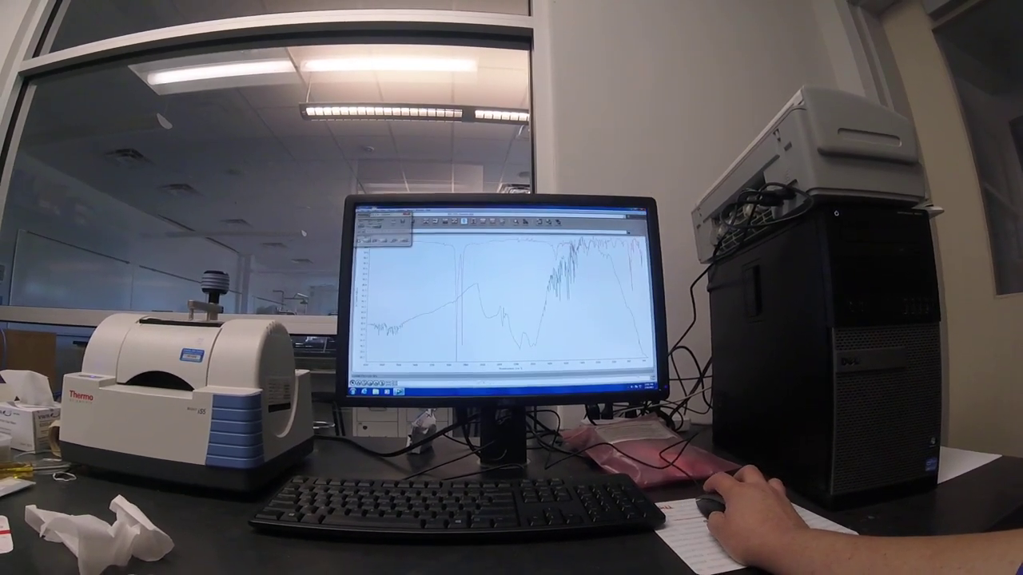
{"action": "left_click", "coordinate": [382, 238]}
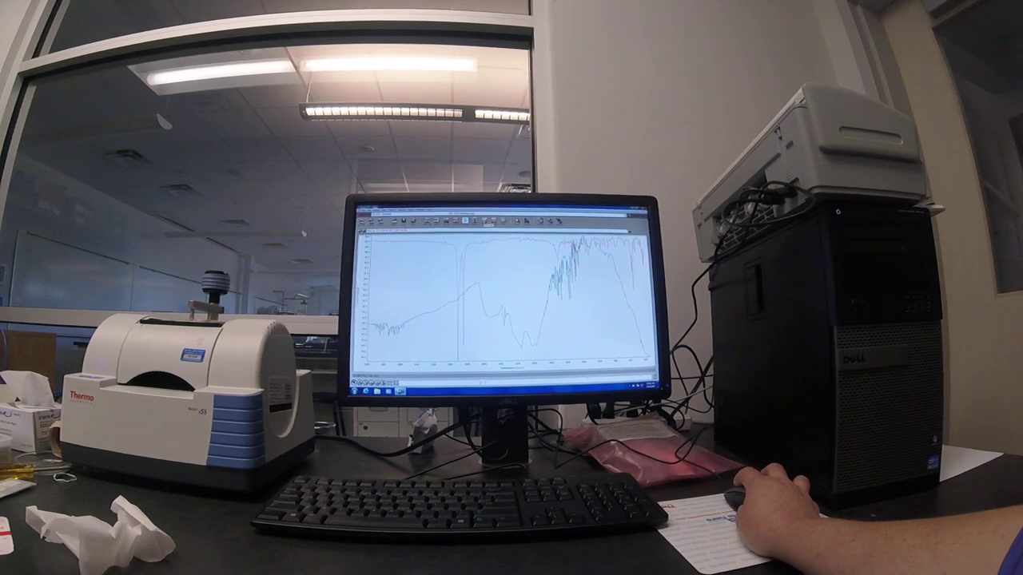